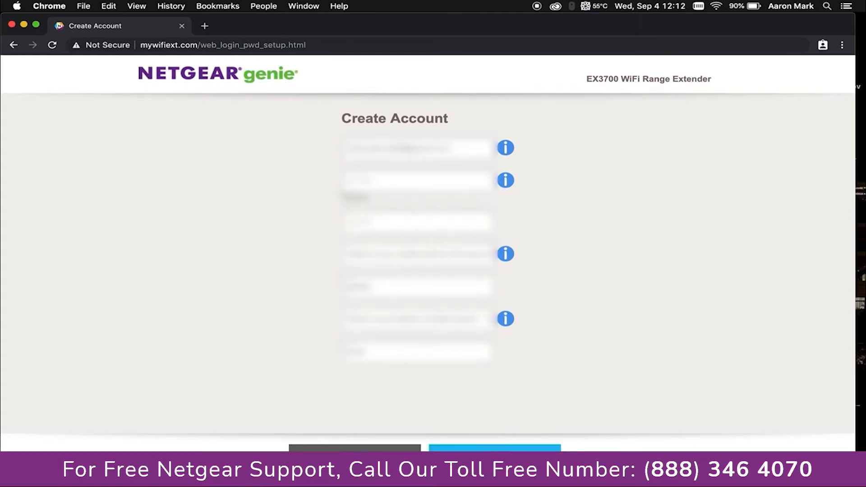
# Submit the completed admin account details for the EX3700 extender
pyautogui.click(495, 457)
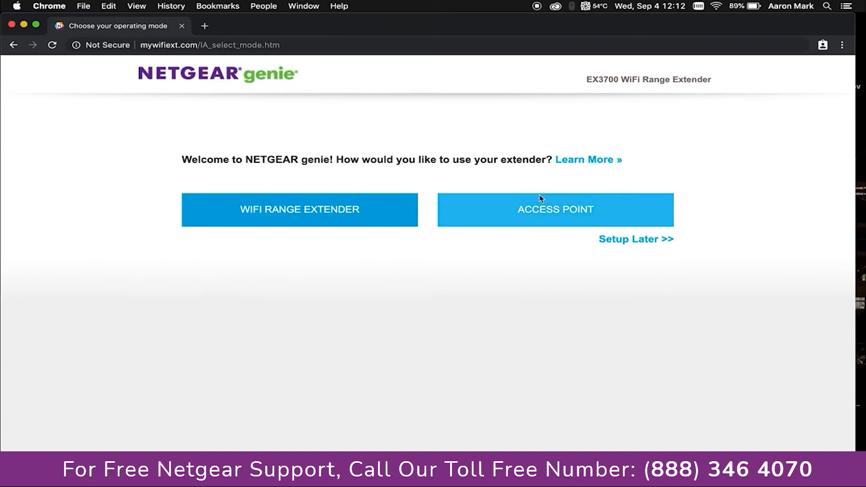
# Choose Access Point as the EX3700's operating mode
pyautogui.click(564, 216)
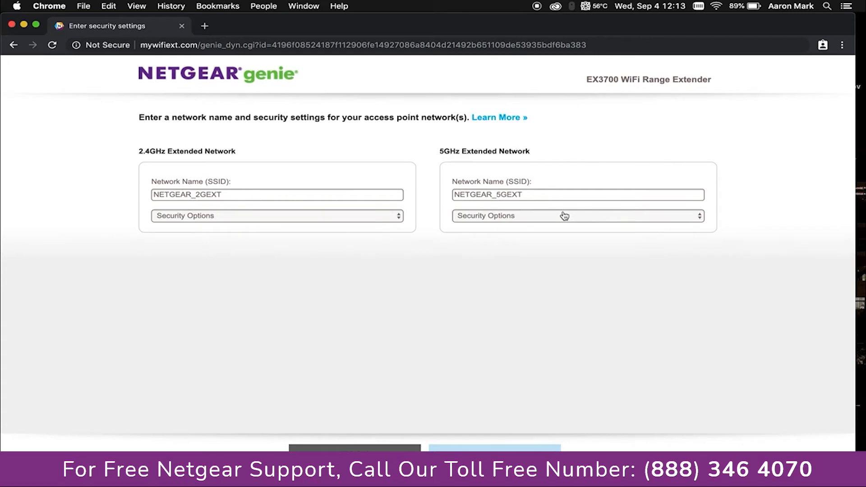
# Rename the 2.4GHz network from NETGEAR_2GEXT to 'Demo 2.4' and the 5GHz network to 'Demo 5'
pyautogui.click(233, 194)
pyautogui.press('BackSpace')
pyautogui.press('BackSpace')
pyautogui.press('BackSpace')
pyautogui.press('BackSpace')
pyautogui.press('BackSpace')
pyautogui.press('BackSpace')
pyautogui.press('BackSpace')
pyautogui.press('BackSpace')
pyautogui.press('BackSpace')
pyautogui.press('BackSpace')
pyautogui.press('BackSpace')
pyautogui.press('BackSpace')
pyautogui.press('BackSpace')
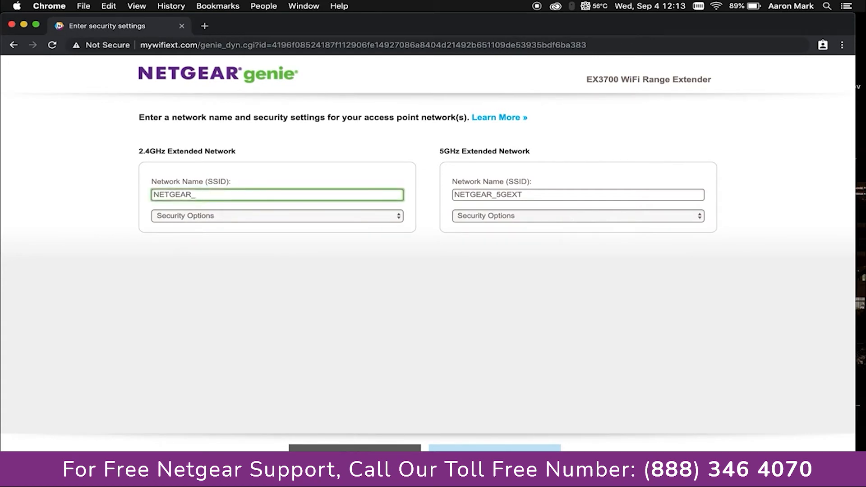
pyautogui.write('Demo 2.4')
pyautogui.doubleClick(537, 194)
pyautogui.write('Demo 5g')
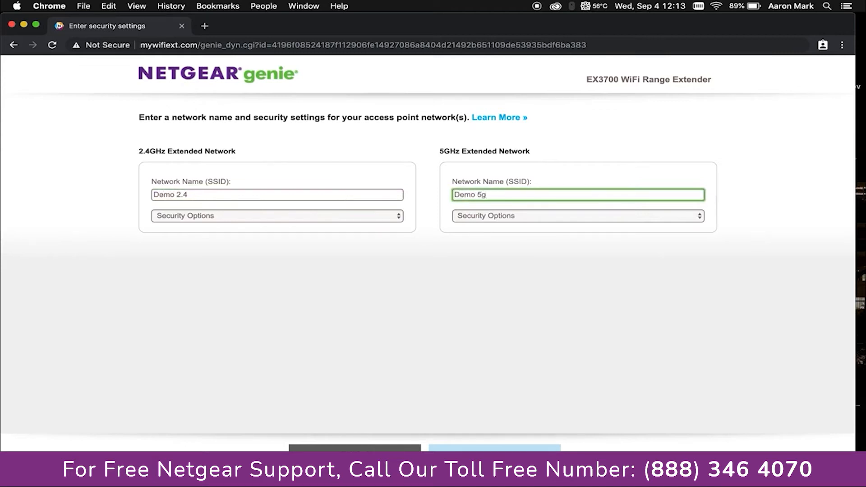
pyautogui.press('BackSpace')
pyautogui.click(267, 217)
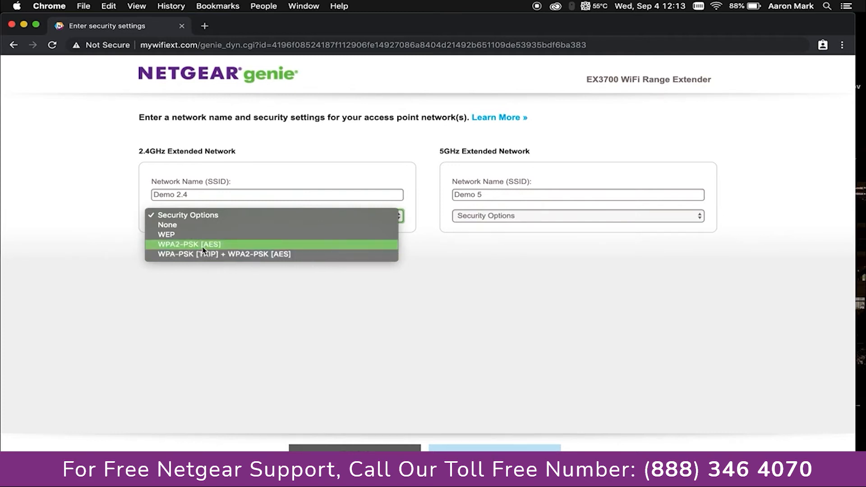
# Secure both networks with WPA2-PSK [AES], enter the network password, and apply
pyautogui.click(180, 247)
pyautogui.click(476, 218)
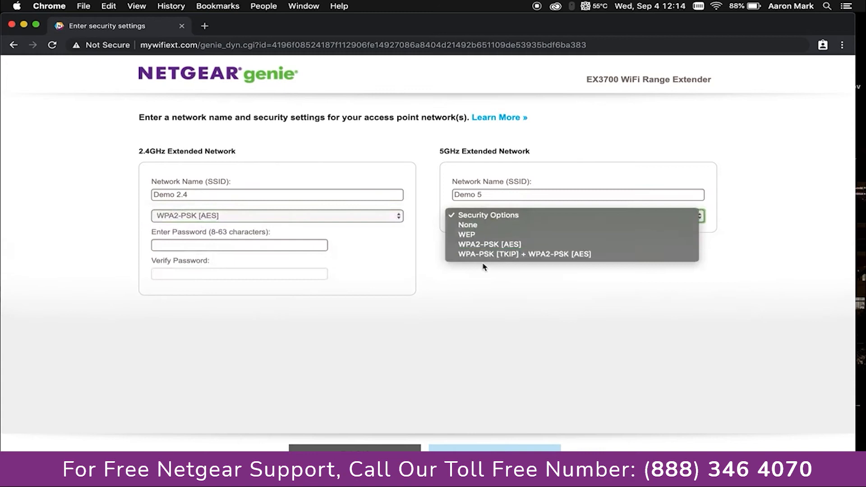
pyautogui.click(483, 245)
pyautogui.click(237, 249)
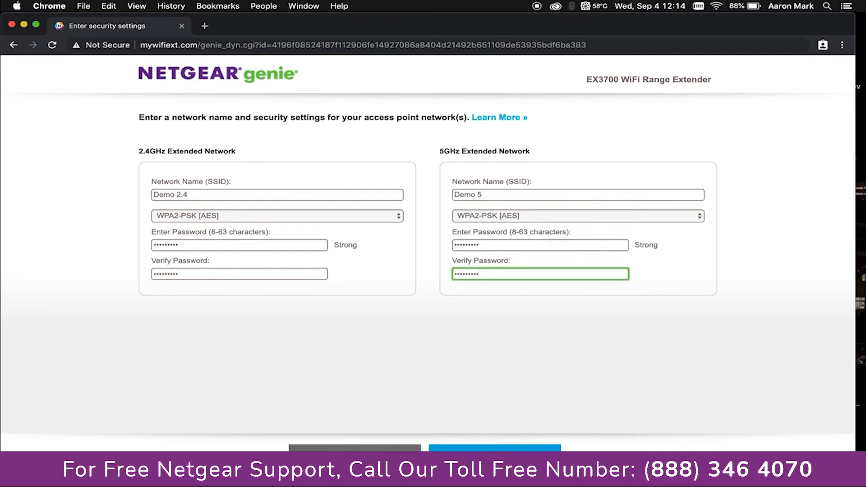
pyautogui.click(473, 448)
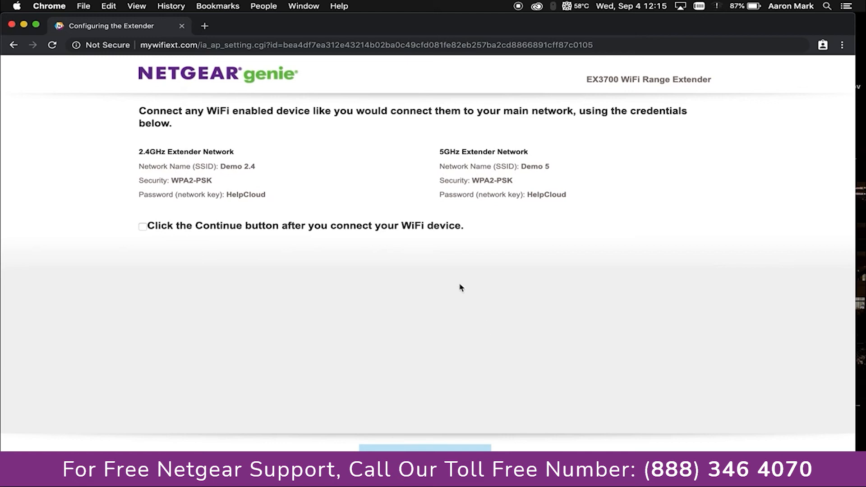
# Bring up the macOS Wi-Fi menu listing nearby networks
pyautogui.click(717, 7)
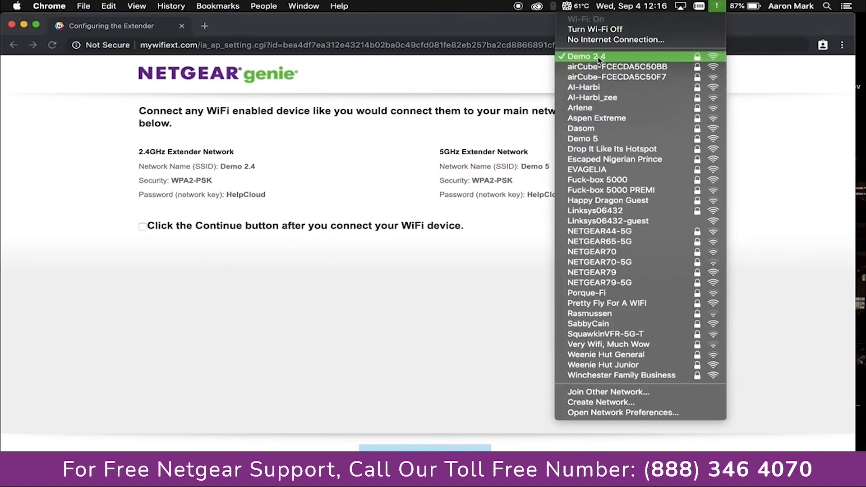
# Join the Demo 5 Wi-Fi network using its network password
pyautogui.click(582, 138)
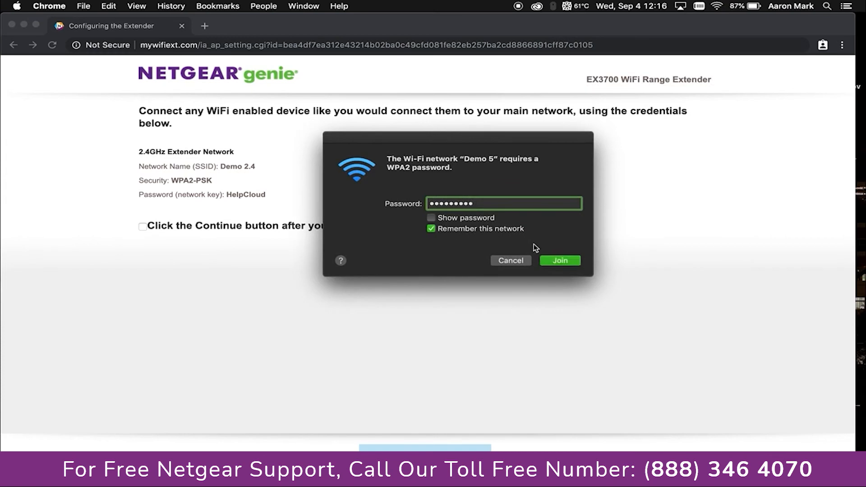
pyautogui.click(559, 261)
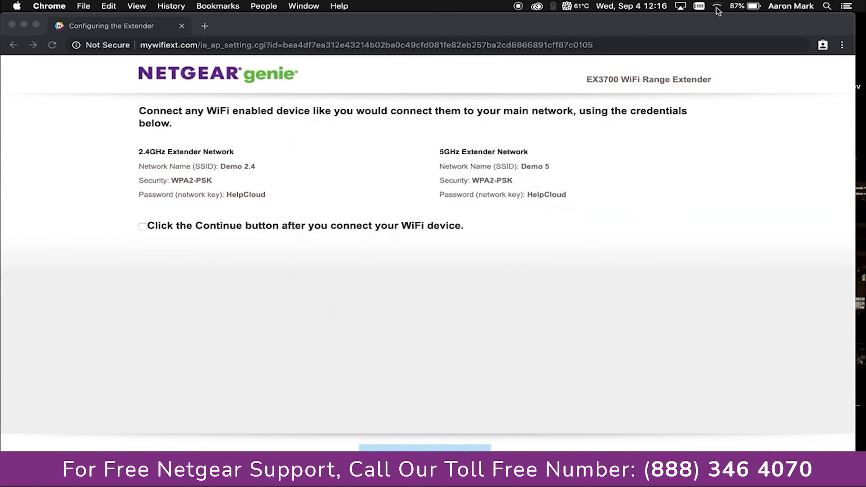
# Confirm a WiFi device is connected and continue the access point setup
pyautogui.click(151, 227)
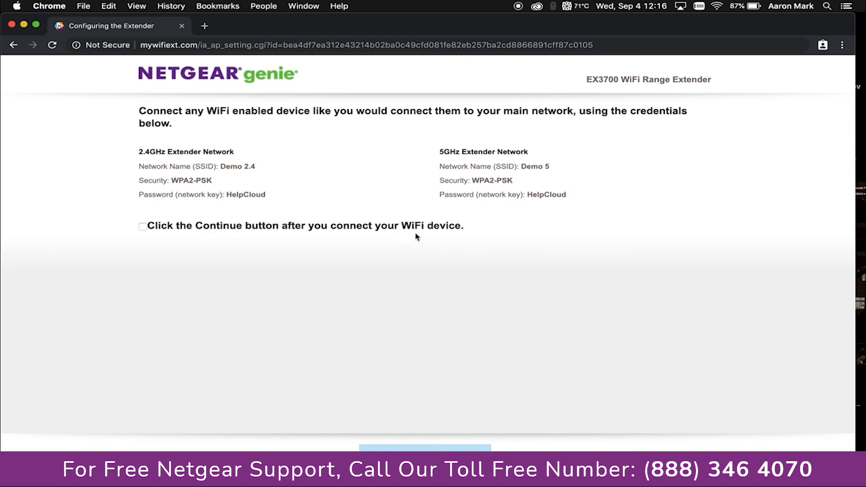
pyautogui.click(143, 228)
pyautogui.click(425, 459)
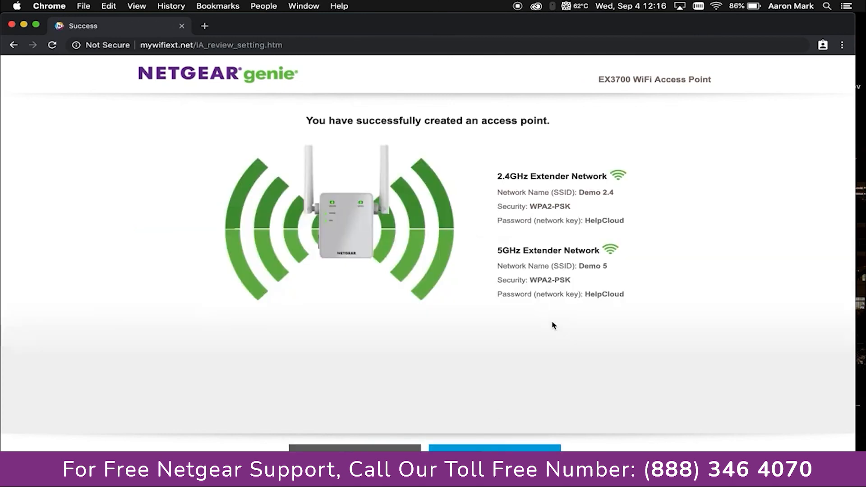
# Review the listed network details and continue to the NETGEAR finish page
pyautogui.moveTo(629, 305); pyautogui.dragTo(494, 174)
pyautogui.click(720, 200)
pyautogui.click(540, 448)
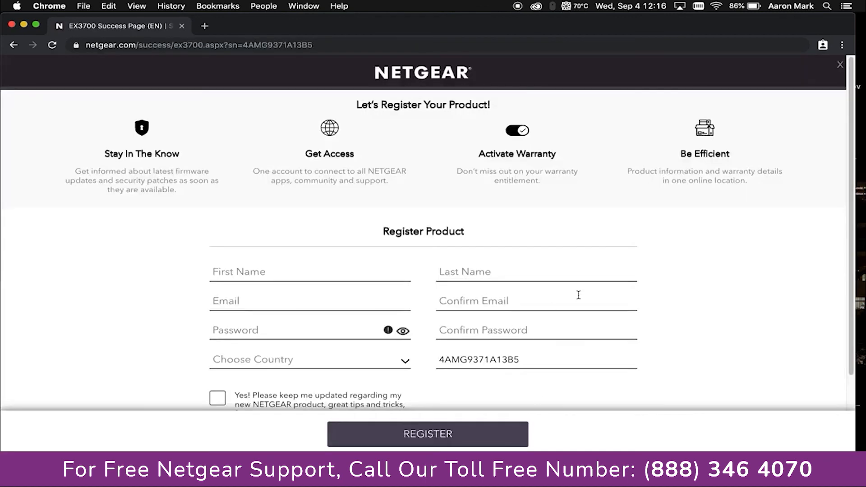
# Dismiss the Register Product form to reveal the installation success page
pyautogui.click(841, 67)
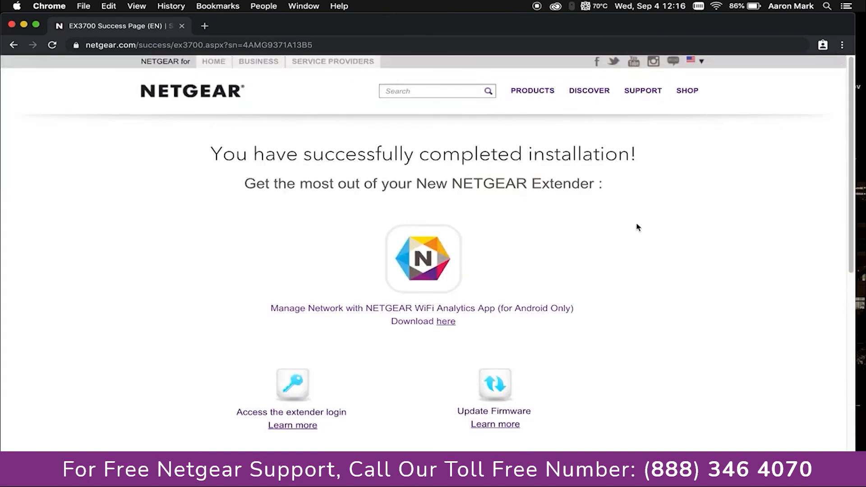